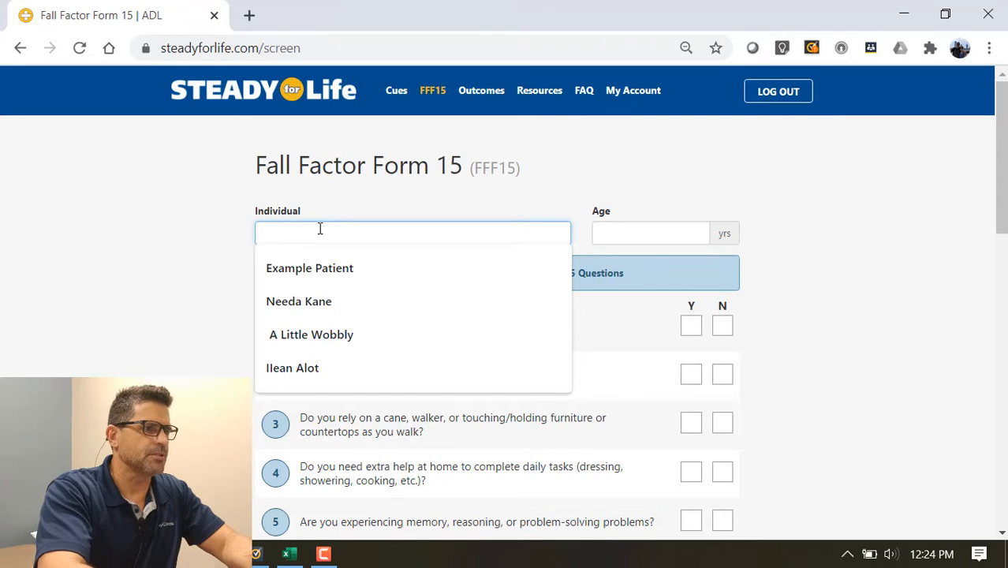
Enter the patient's full name as the Individual and 62 as their age.
{"action": "type", "text": "Patient "}
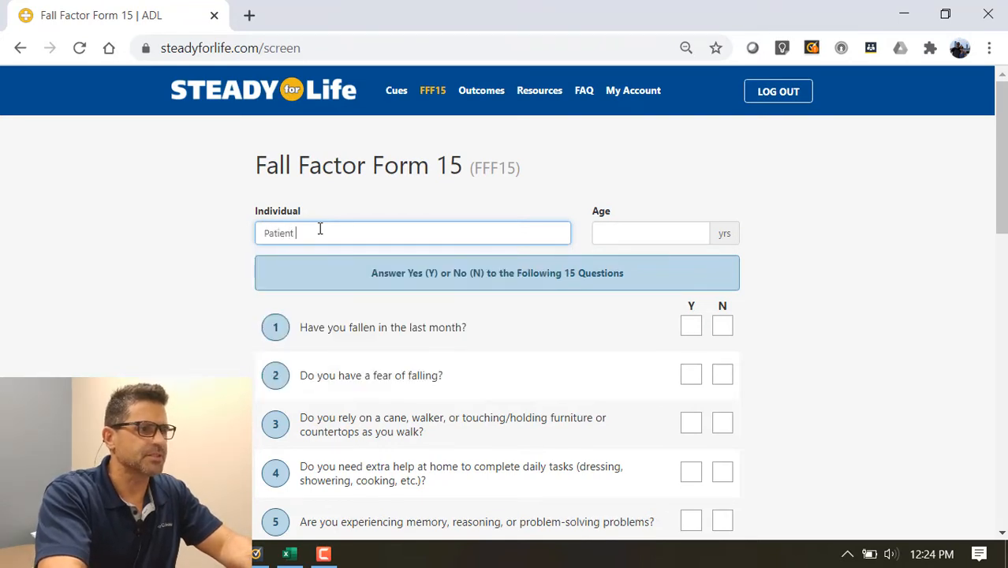
{"action": "type", "text": "Example"}
{"action": "key", "text": "Tab"}
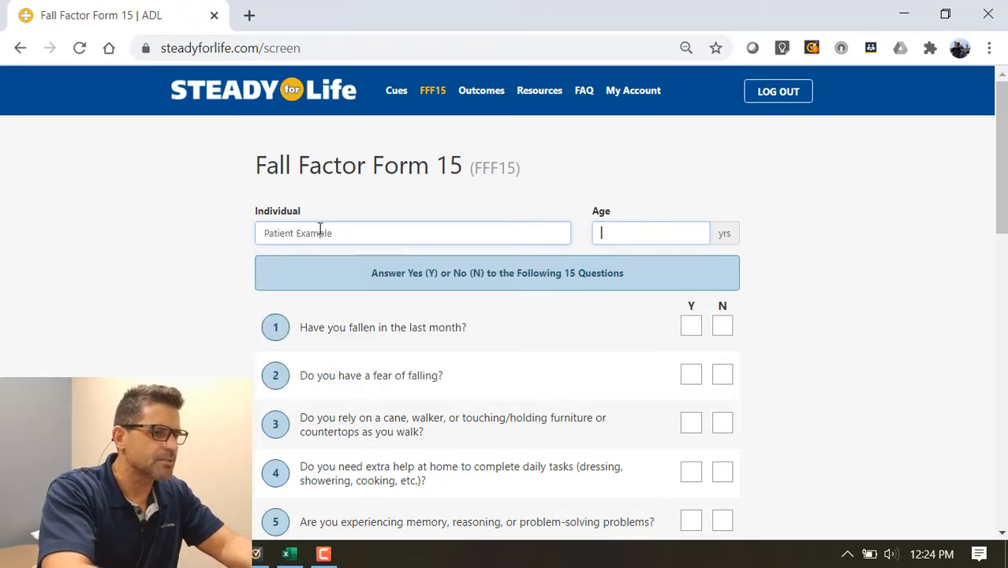
{"action": "type", "text": "62"}
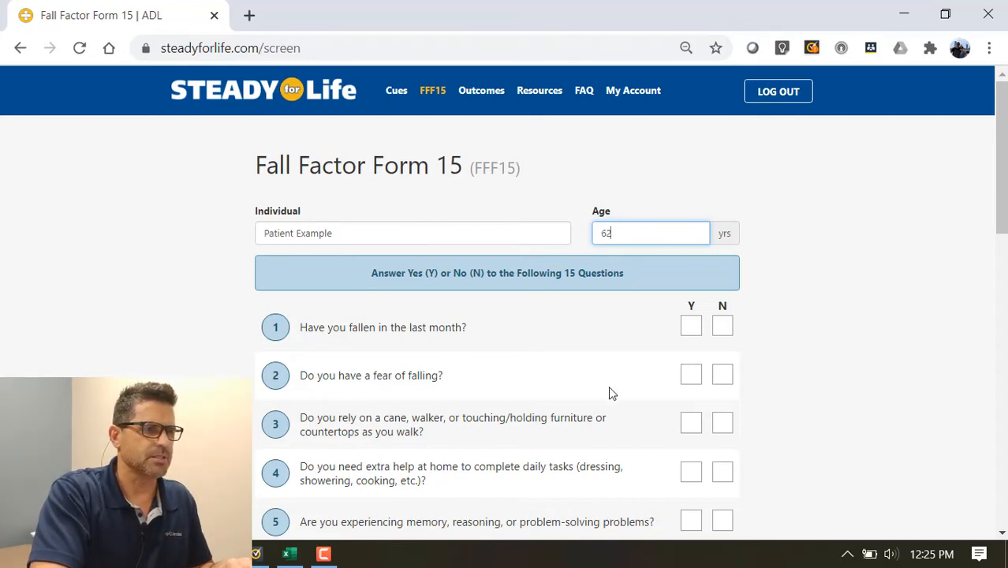
Answer Yes to recent falls, fear of falling, daily-task help and memory problems, and No to cane use.
{"action": "left_click", "coordinate": [697, 330]}
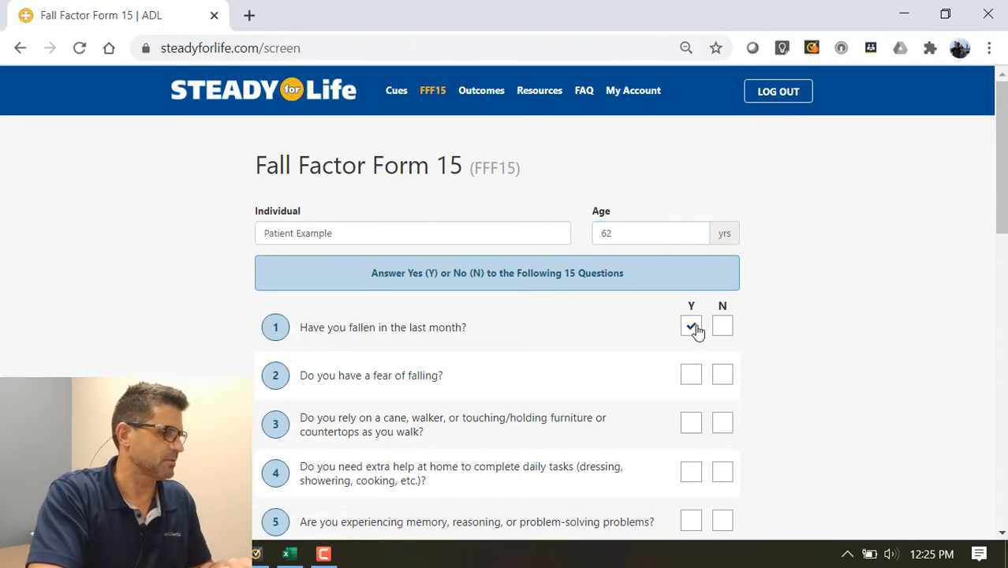
{"action": "left_click", "coordinate": [692, 381]}
{"action": "left_click", "coordinate": [721, 422]}
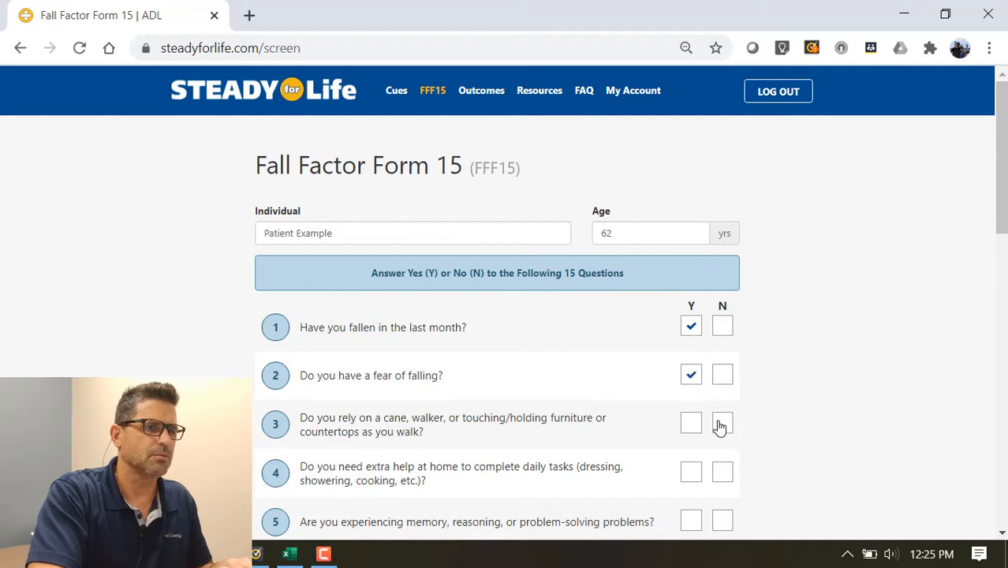
{"action": "scroll", "coordinate": [797, 417], "scroll_direction": "down", "scroll_amount": 3}
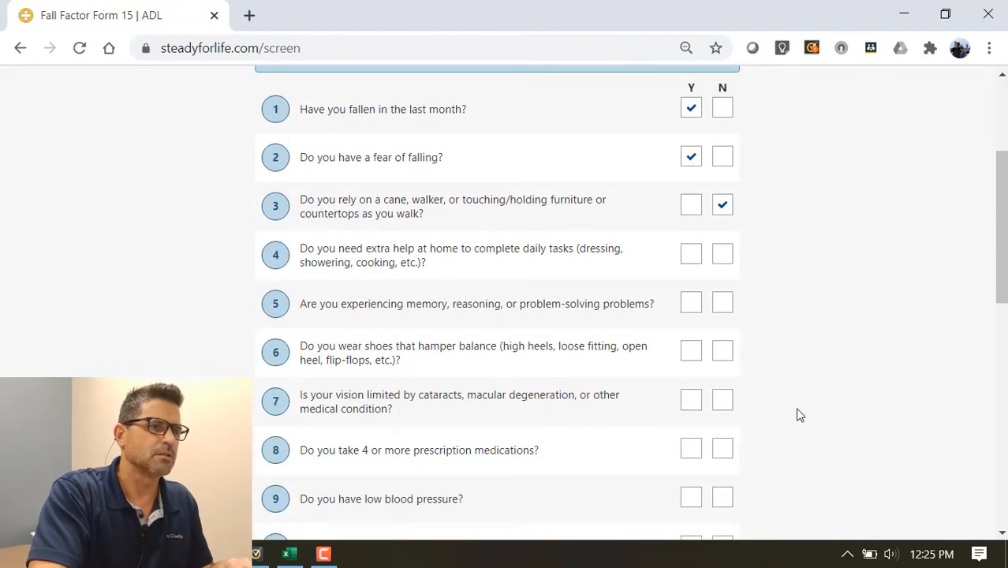
{"action": "left_click", "coordinate": [690, 259]}
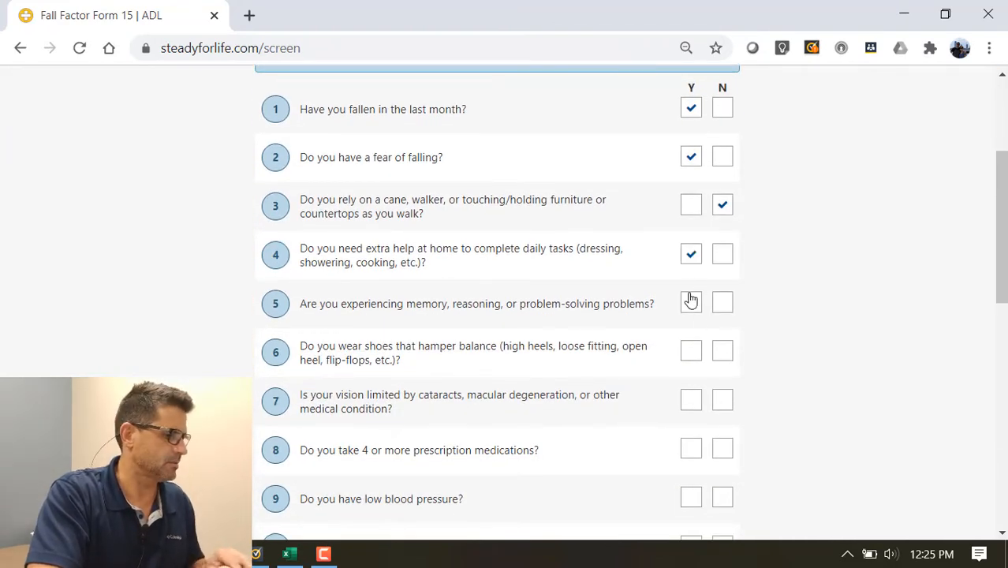
{"action": "left_click", "coordinate": [691, 304]}
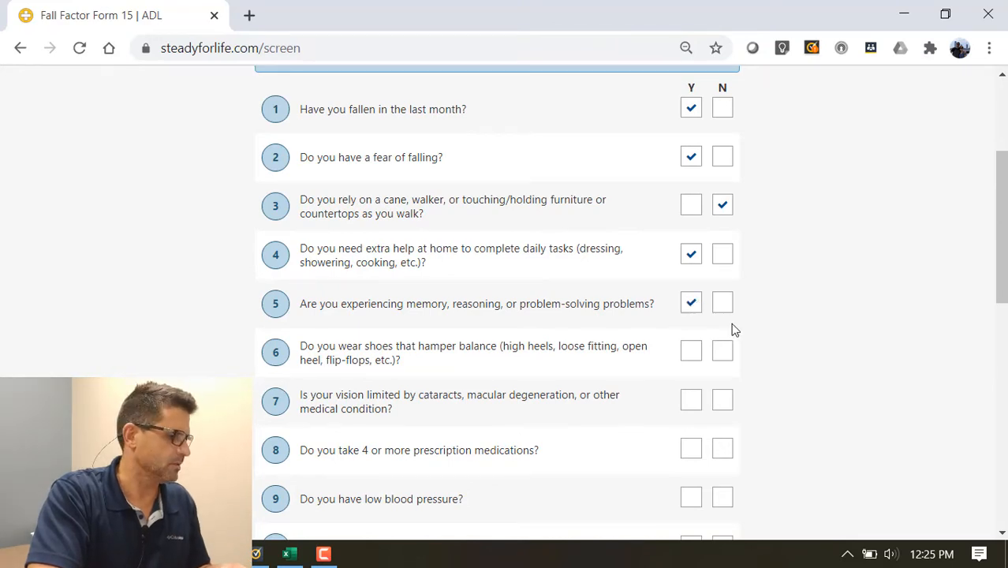
Answer Yes to vision, 4+ medications, irregular heartbeat, dizziness, weak legs and balance, and No to low blood pressure.
{"action": "scroll", "coordinate": [786, 355], "scroll_direction": "down", "scroll_amount": 2}
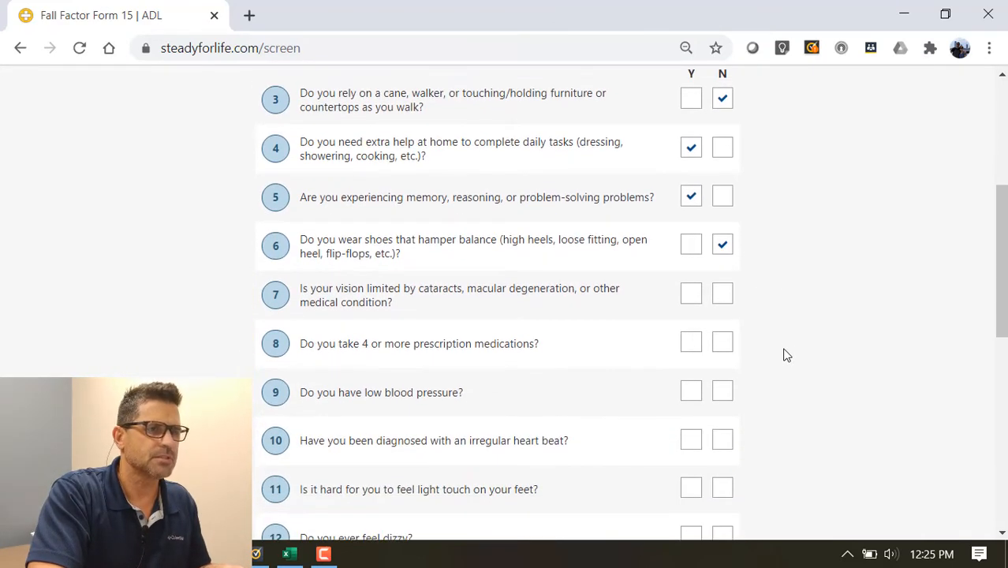
{"action": "left_click", "coordinate": [685, 297]}
{"action": "left_click", "coordinate": [688, 342]}
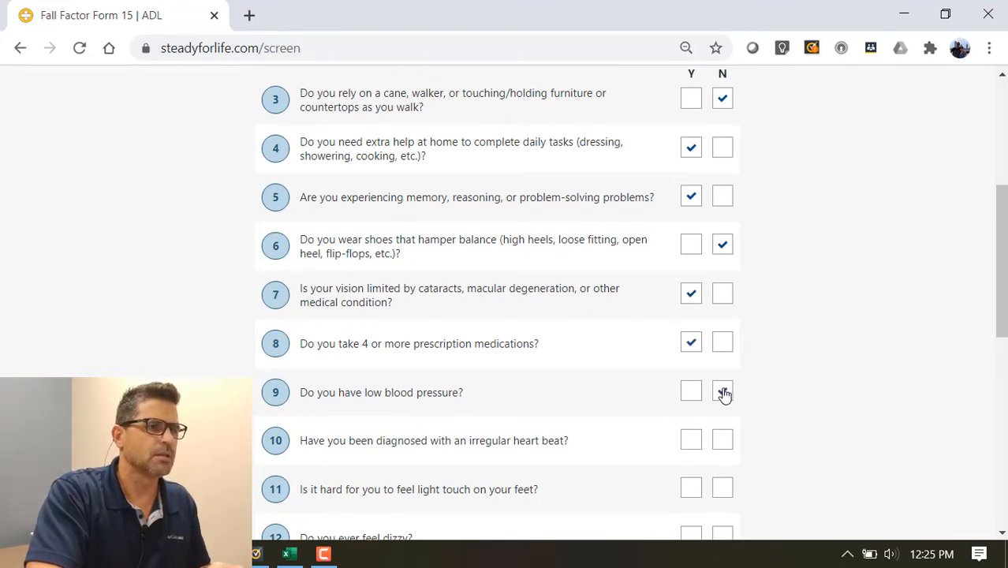
{"action": "left_click", "coordinate": [722, 392]}
{"action": "scroll", "coordinate": [630, 434], "scroll_direction": "down", "scroll_amount": 3}
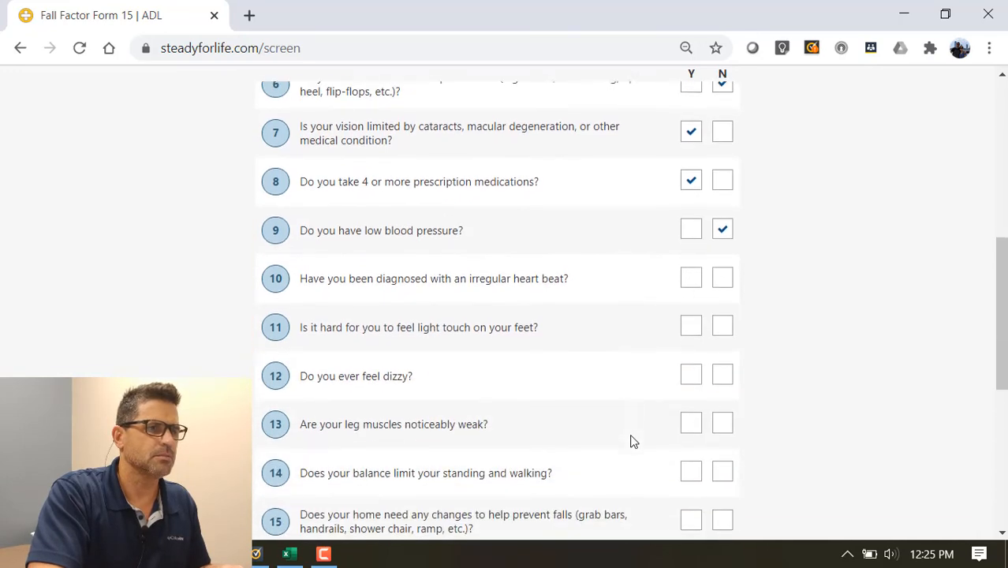
{"action": "left_click", "coordinate": [693, 250]}
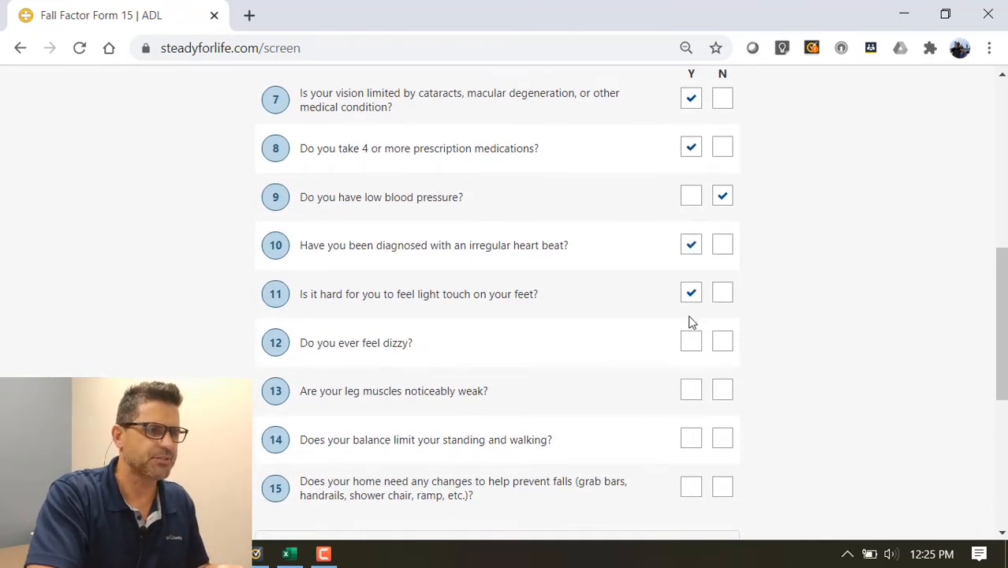
{"action": "left_click", "coordinate": [691, 343]}
{"action": "left_click", "coordinate": [692, 389]}
{"action": "left_click", "coordinate": [690, 442]}
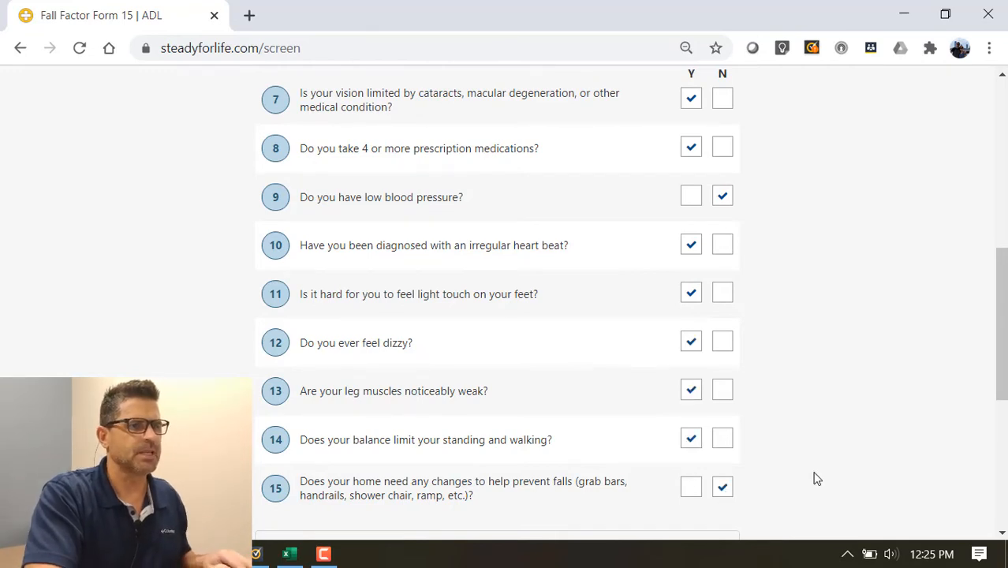
{"action": "scroll", "coordinate": [817, 479], "scroll_direction": "down", "scroll_amount": 3}
{"action": "scroll", "coordinate": [817, 479], "scroll_direction": "down", "scroll_amount": 1}
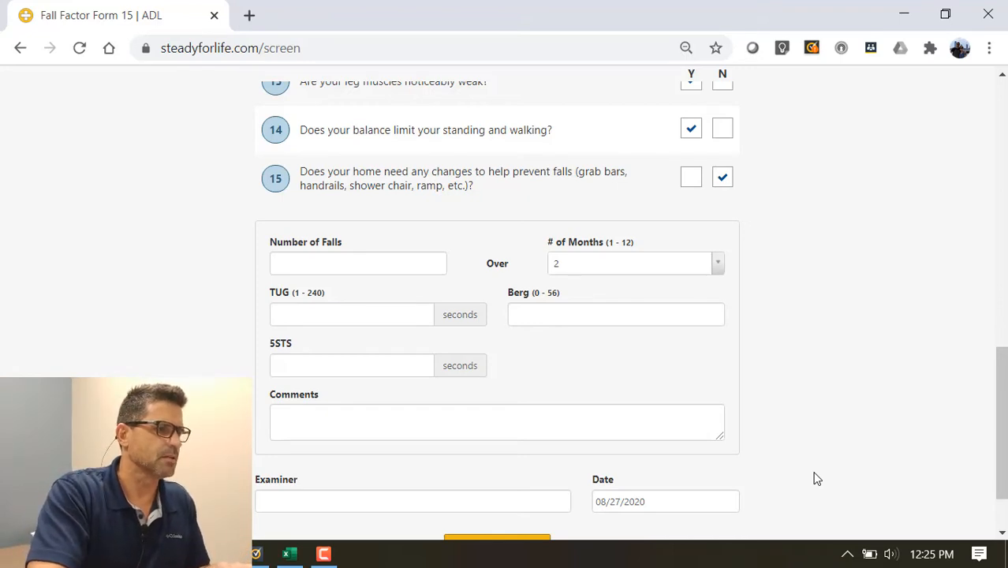
Record 2 falls over a period of 3 months.
{"action": "left_click", "coordinate": [307, 267]}
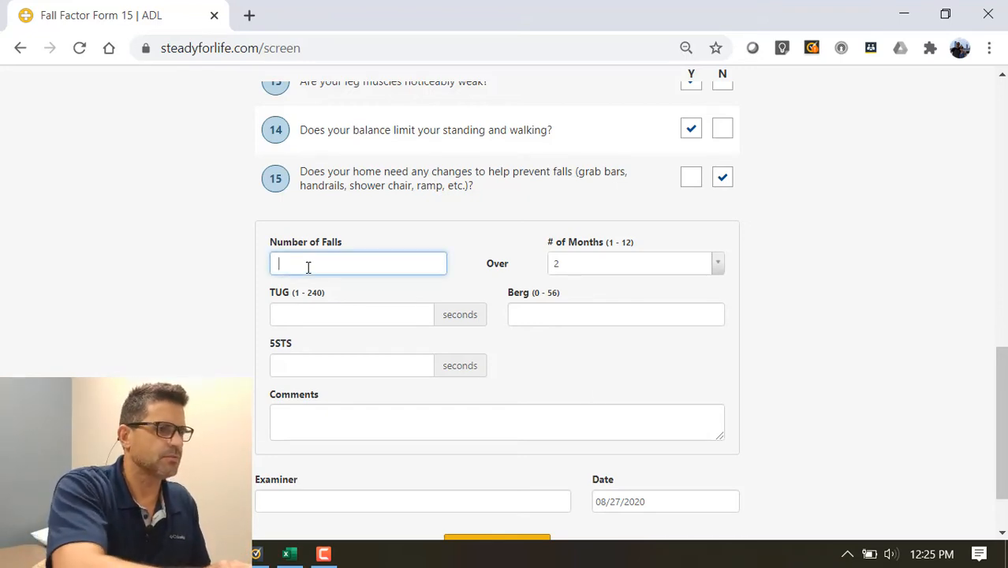
{"action": "type", "text": "2"}
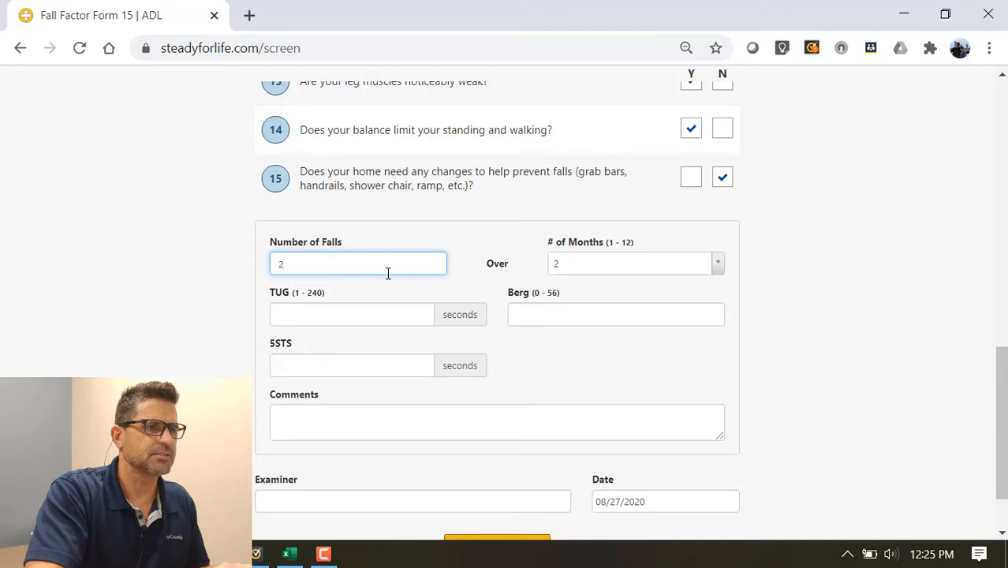
{"action": "left_click", "coordinate": [623, 265]}
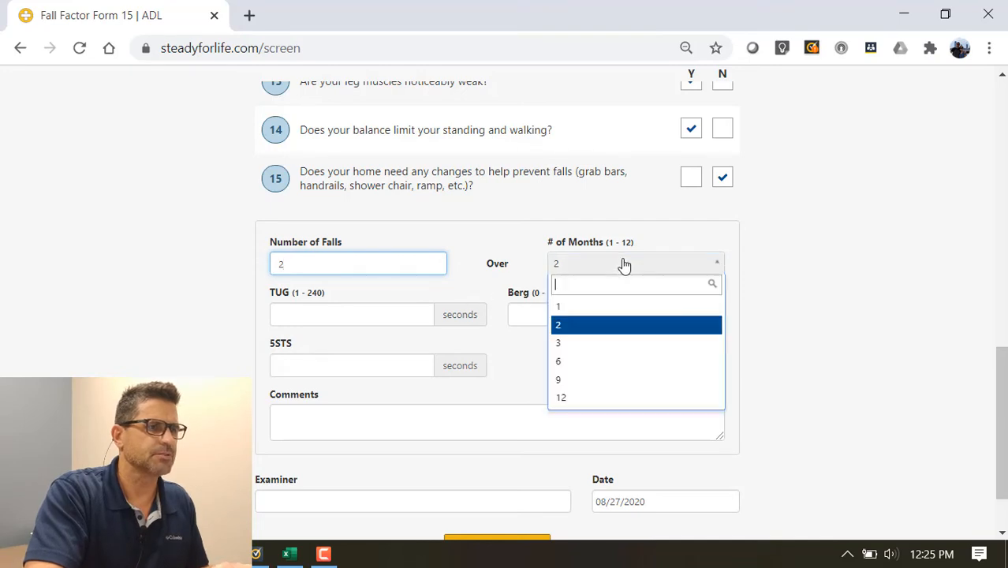
{"action": "left_click", "coordinate": [583, 346]}
Enter TUG 14 seconds, Berg score 46 and 5STS 18 seconds.
{"action": "left_click", "coordinate": [385, 314]}
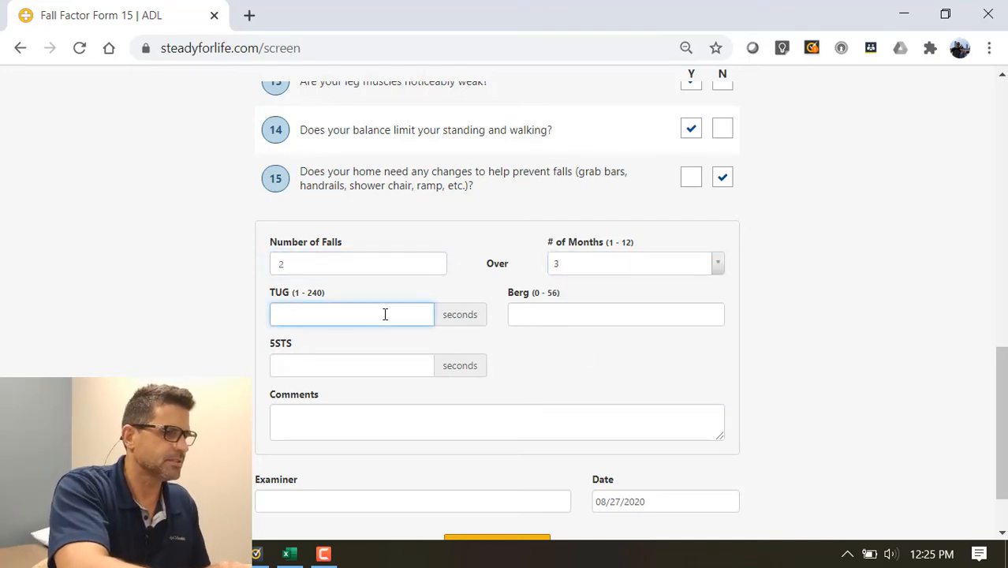
{"action": "type", "text": "14"}
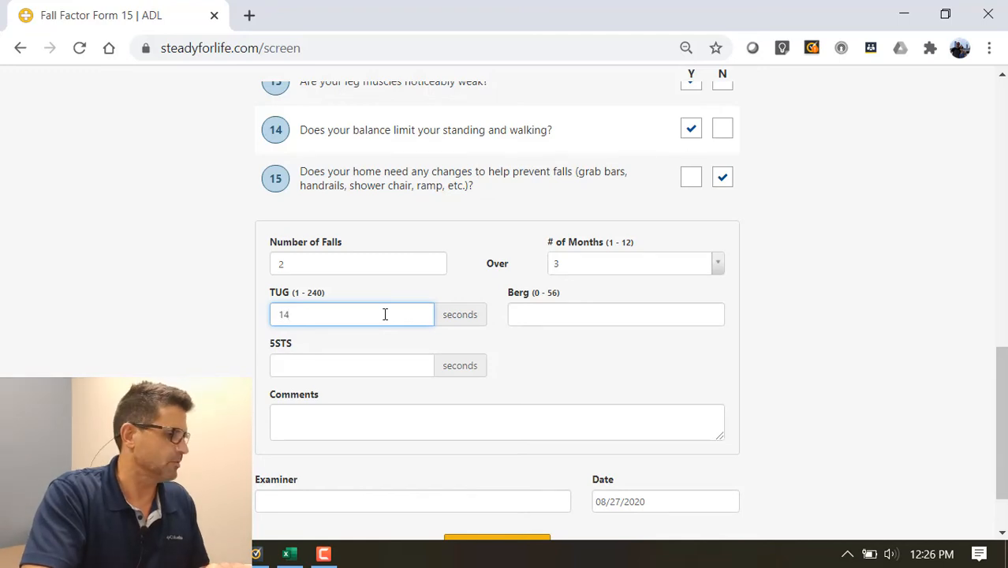
{"action": "left_click", "coordinate": [531, 318]}
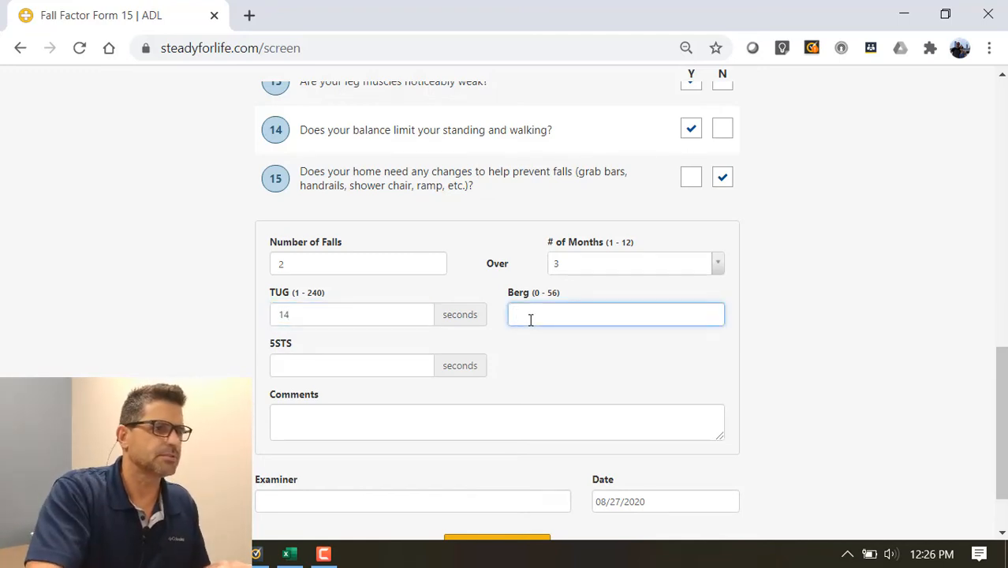
{"action": "type", "text": "46"}
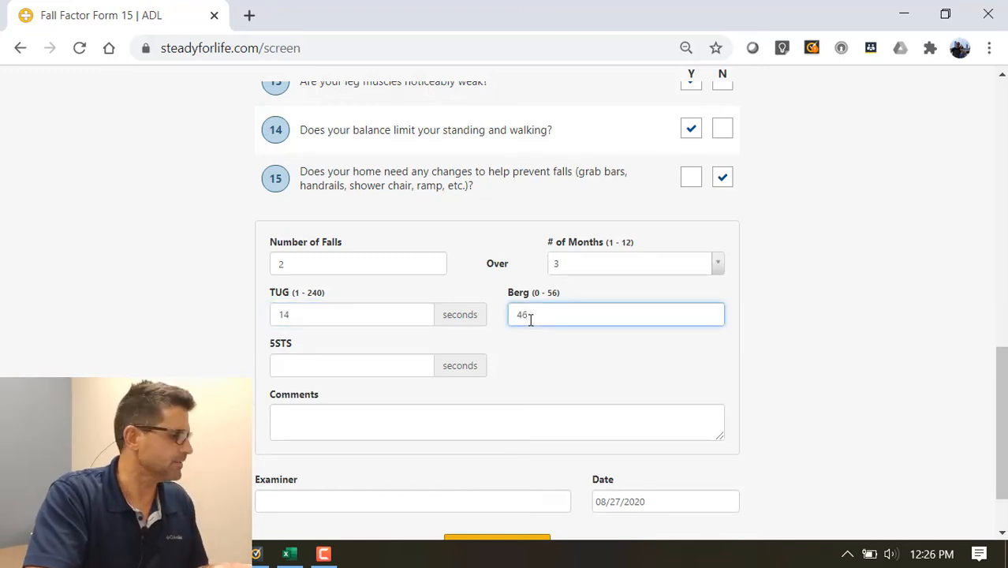
{"action": "left_click", "coordinate": [356, 360]}
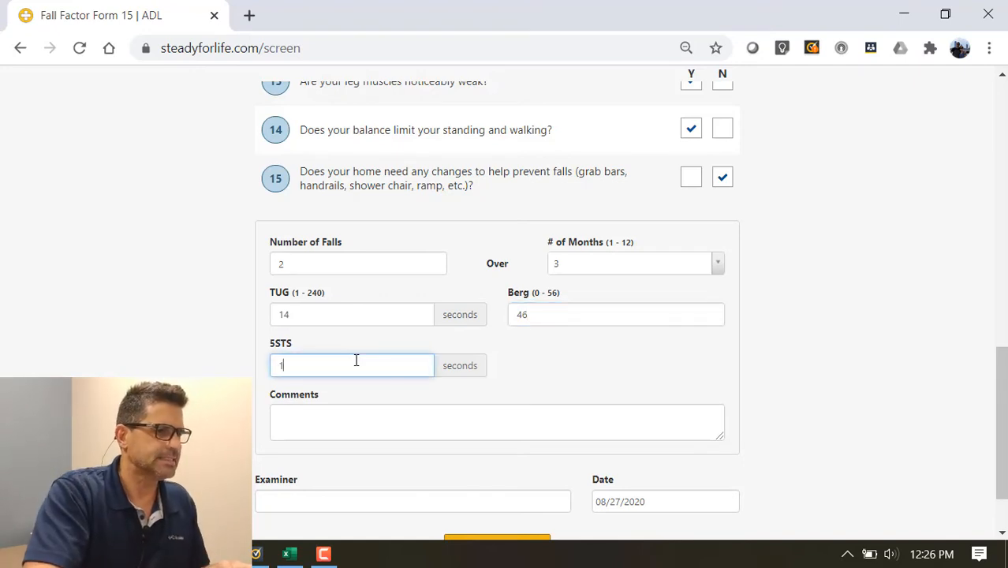
{"action": "left_click", "coordinate": [362, 427]}
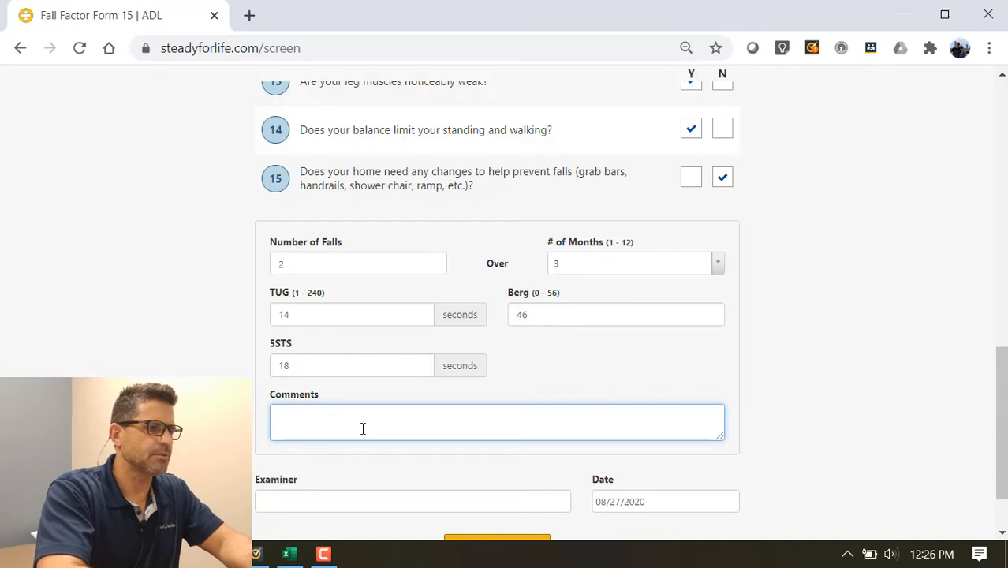
Comment 'Fell getting out cf bed, and slipped in bathroom entryway', add the examiner's name, and submit.
{"action": "type", "text": "Fe"}
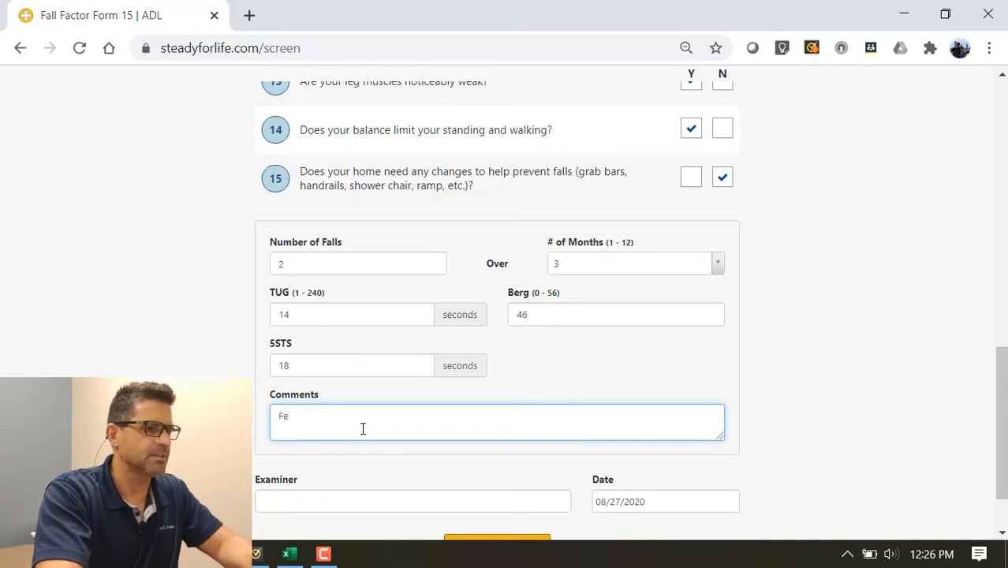
{"action": "type", "text": "ll getting out c"}
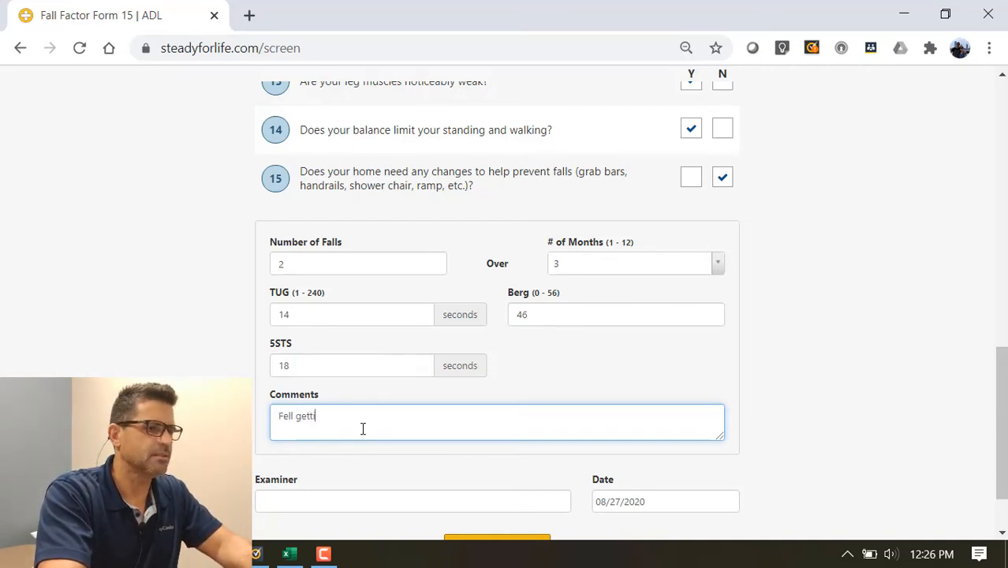
{"action": "type", "text": "f bed"}
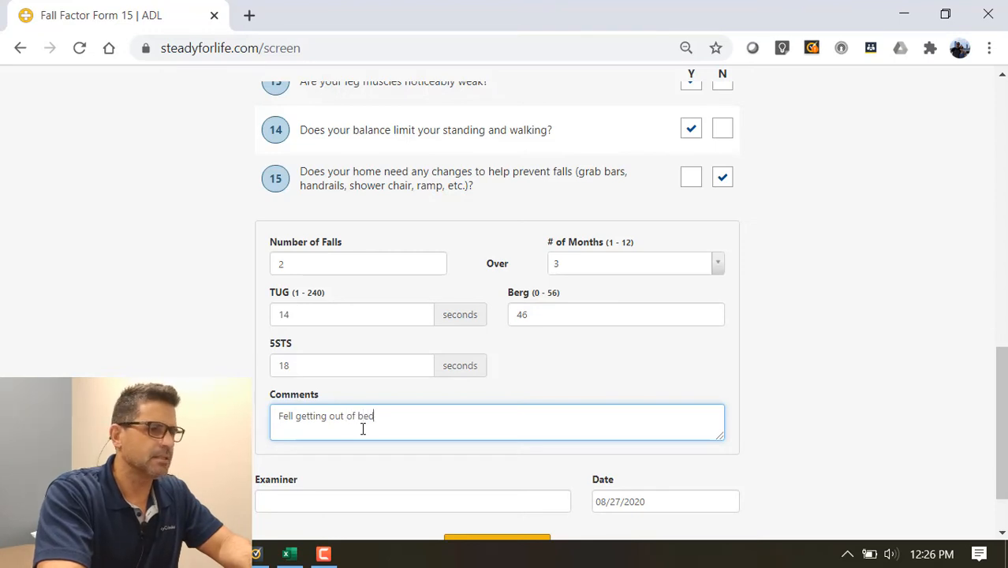
{"action": "type", "text": ", and slip"}
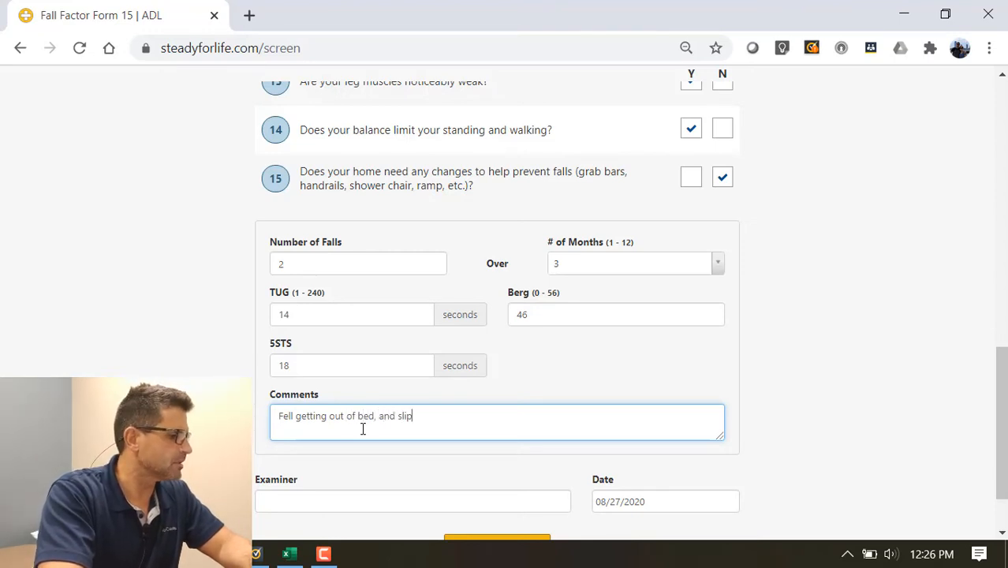
{"action": "type", "text": "ped in"}
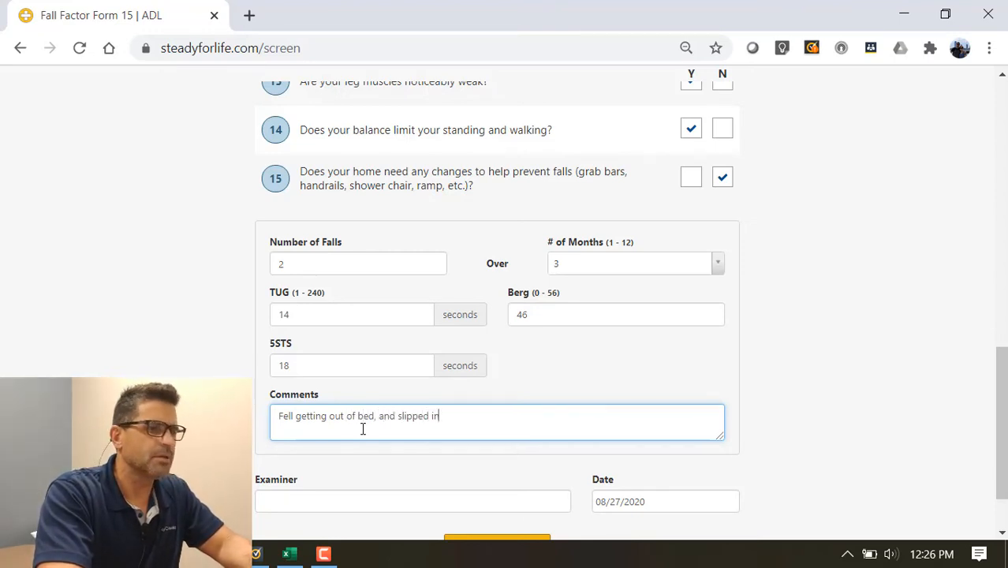
{"action": "type", "text": " bathro"}
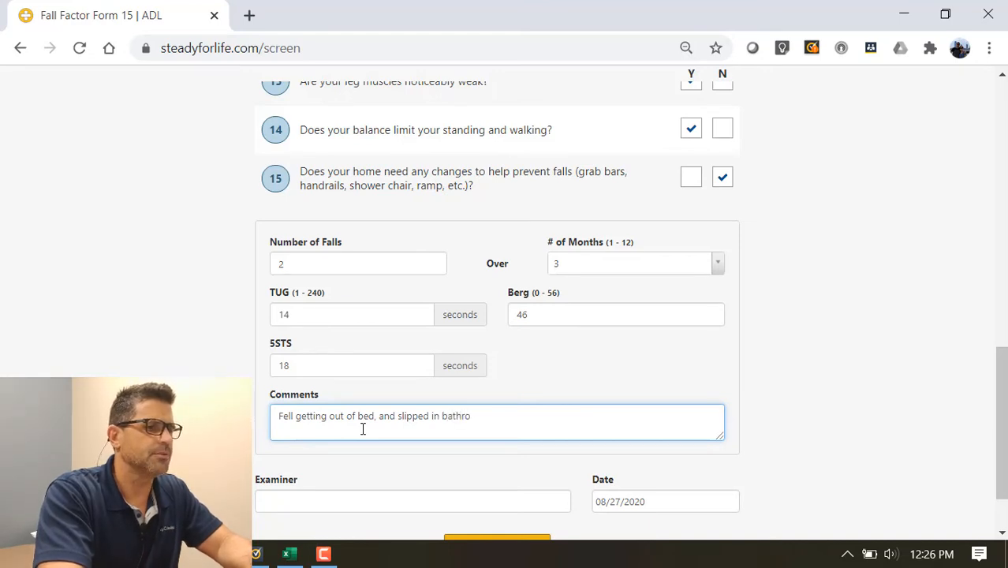
{"action": "type", "text": "om entryway."}
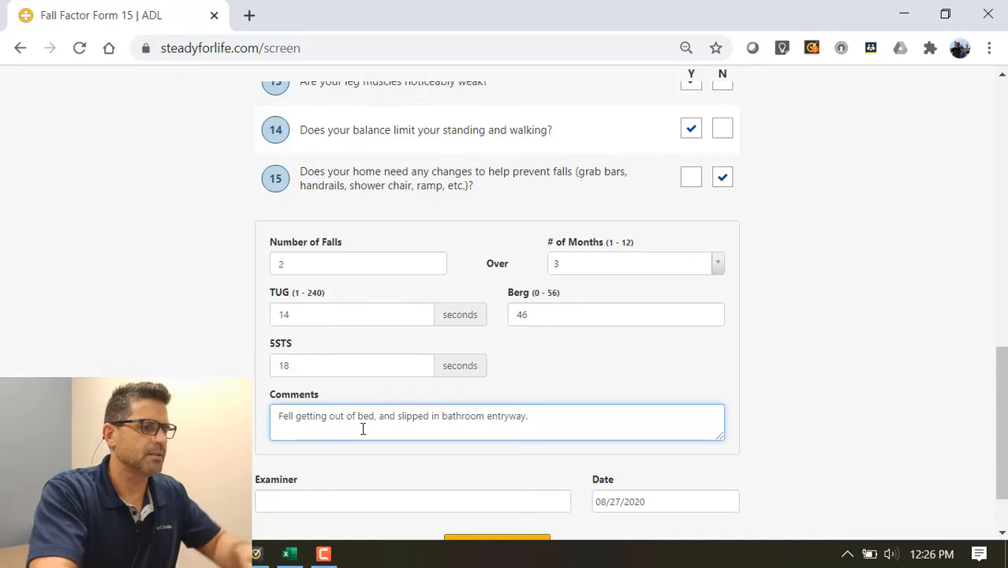
{"action": "left_click", "coordinate": [332, 502]}
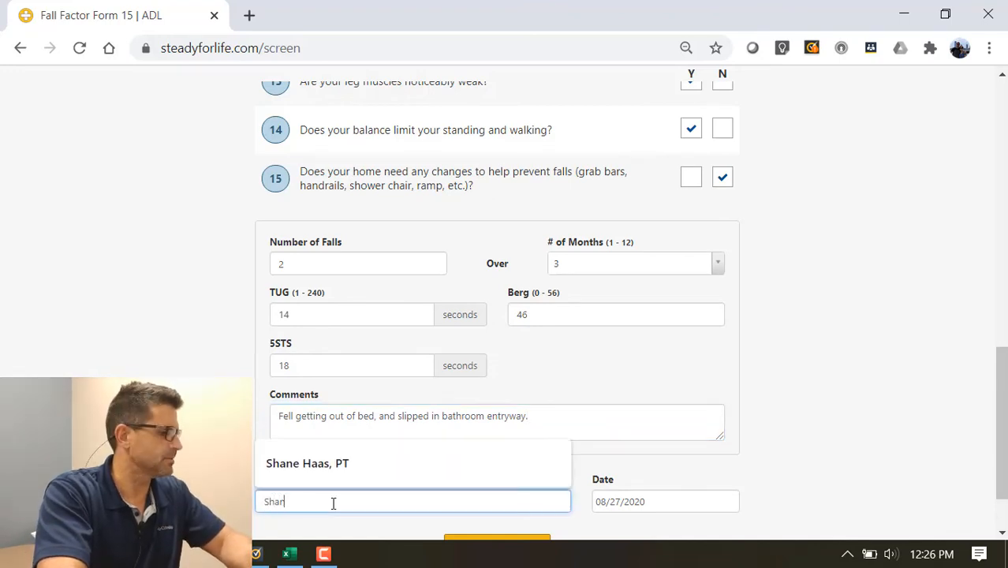
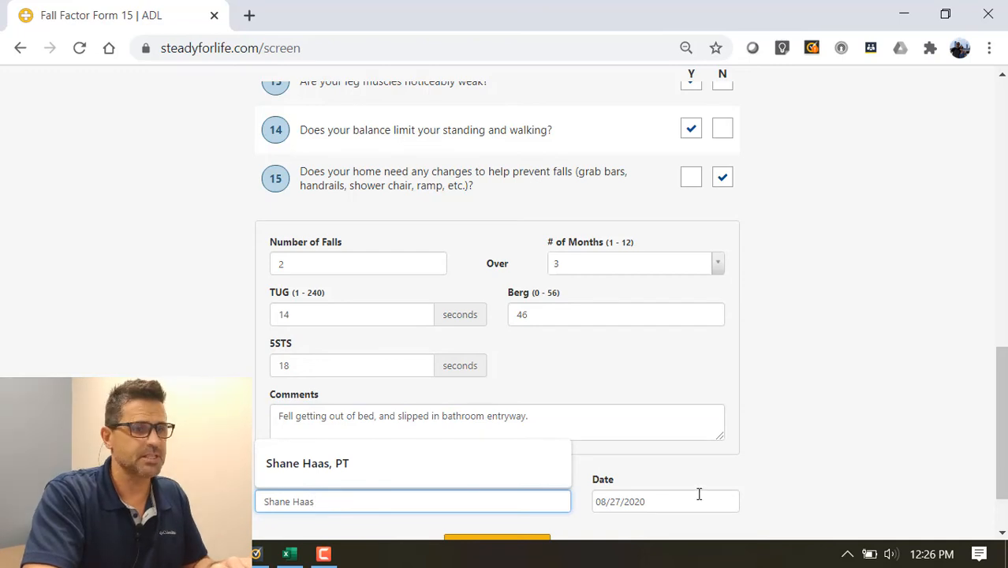
{"action": "scroll", "coordinate": [753, 497], "scroll_direction": "down", "scroll_amount": 1}
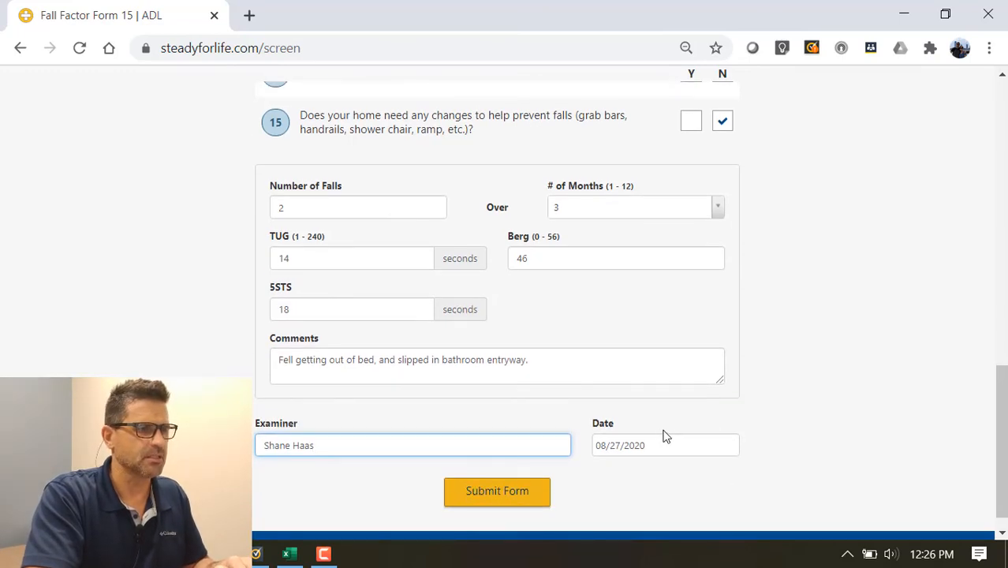
{"action": "left_click", "coordinate": [491, 497]}
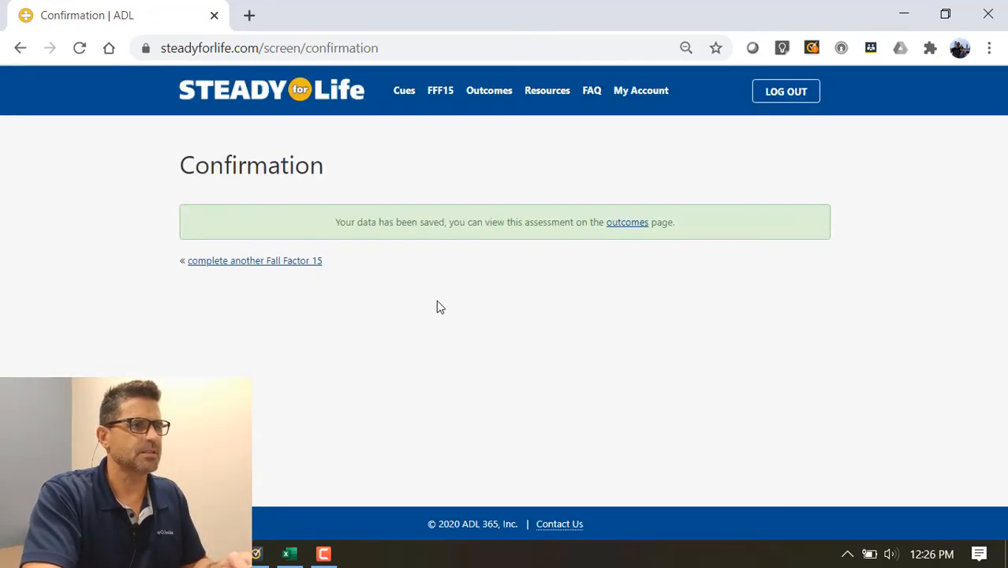
On the Outcomes page, open the FFF15 report for the 8/27/2020 assessment.
{"action": "left_click", "coordinate": [502, 99]}
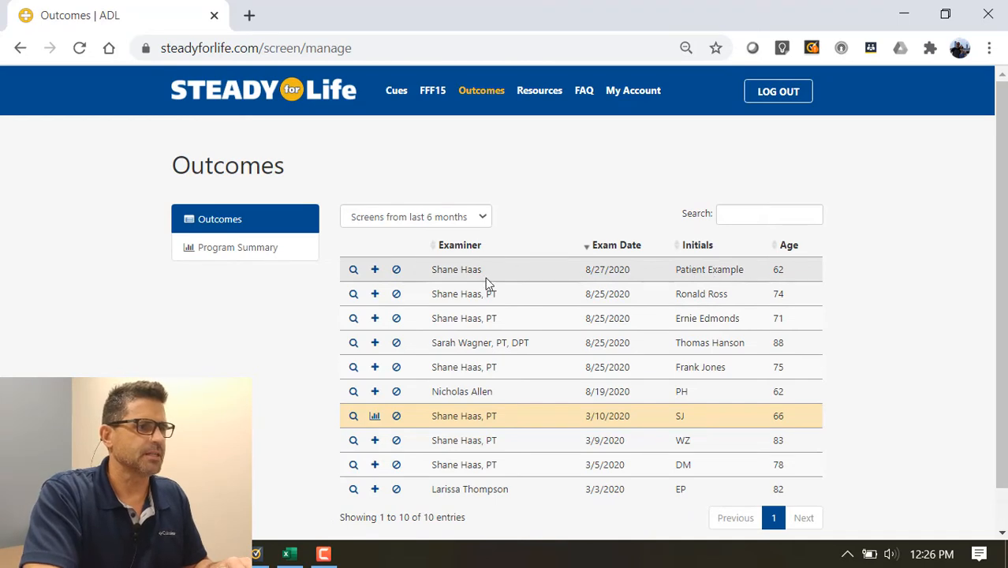
{"action": "left_click", "coordinate": [353, 270]}
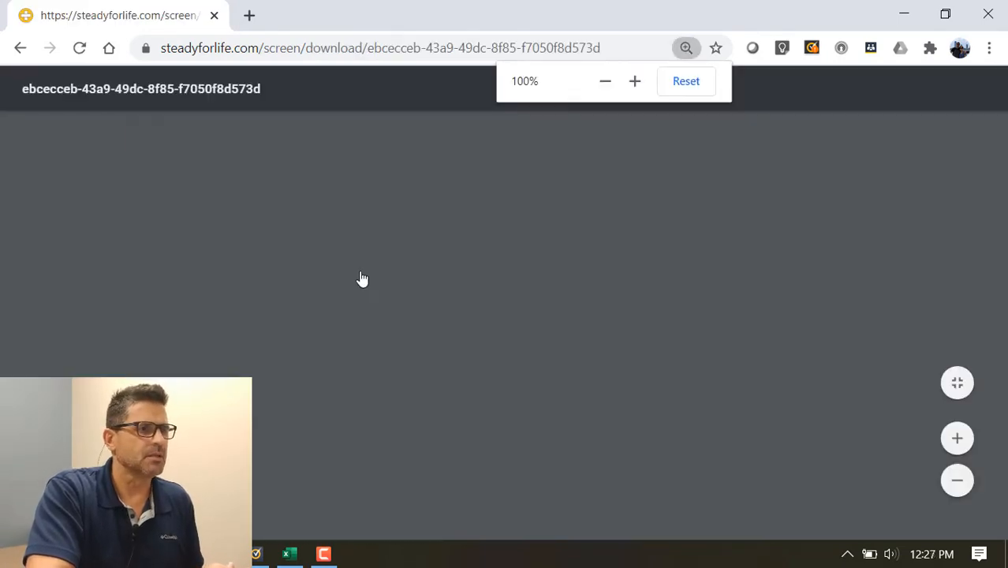
{"action": "scroll", "coordinate": [361, 278], "scroll_direction": "down", "scroll_amount": 6}
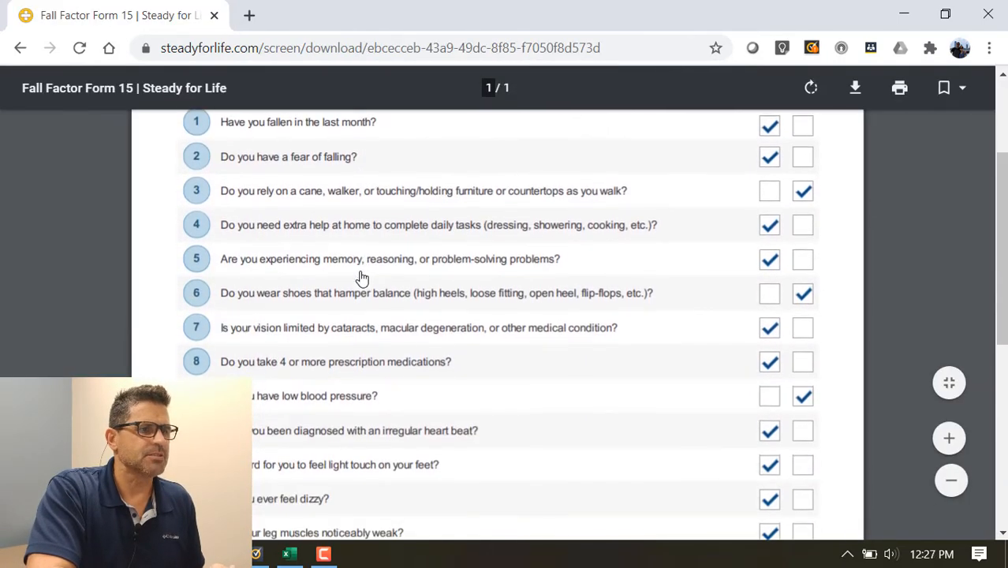
{"action": "scroll", "coordinate": [362, 271], "scroll_direction": "down", "scroll_amount": 3}
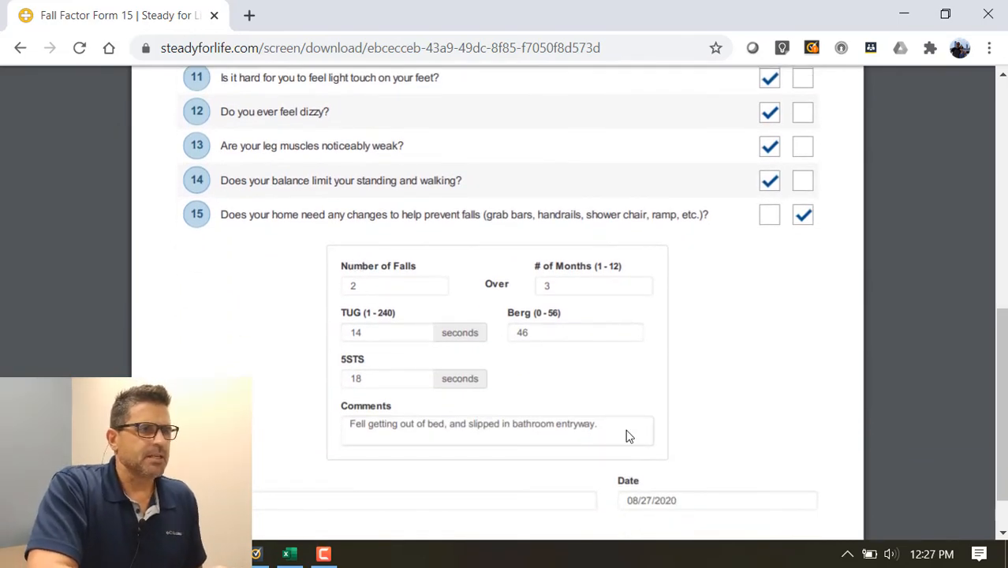
{"action": "scroll", "coordinate": [627, 431], "scroll_direction": "up", "scroll_amount": 7}
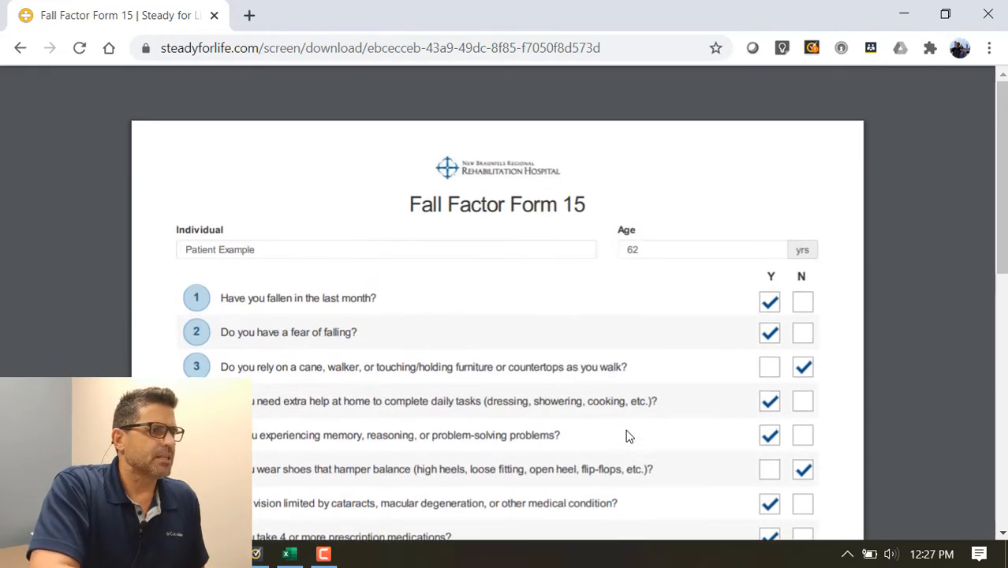
{"action": "left_click", "coordinate": [22, 52]}
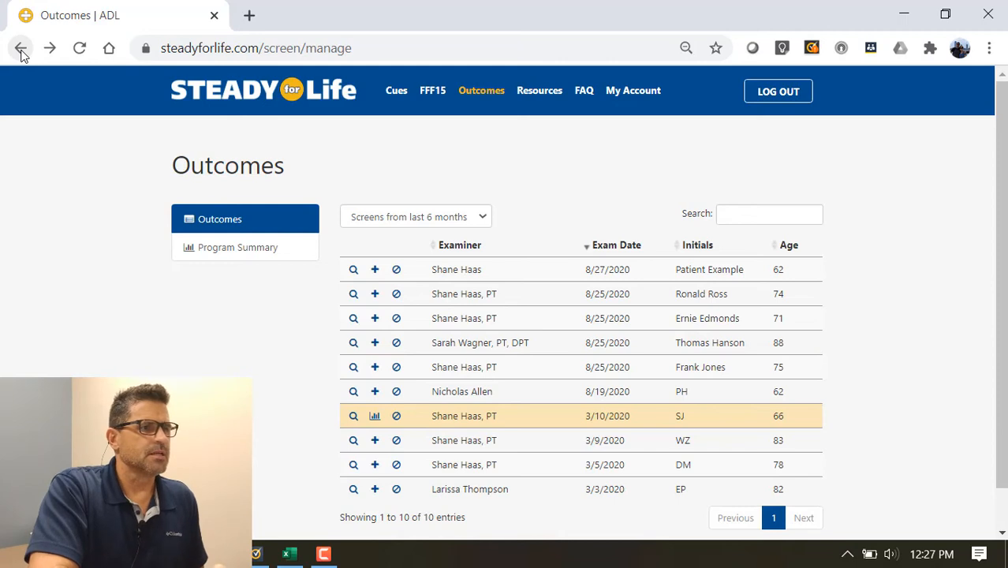
{"action": "left_click", "coordinate": [379, 271]}
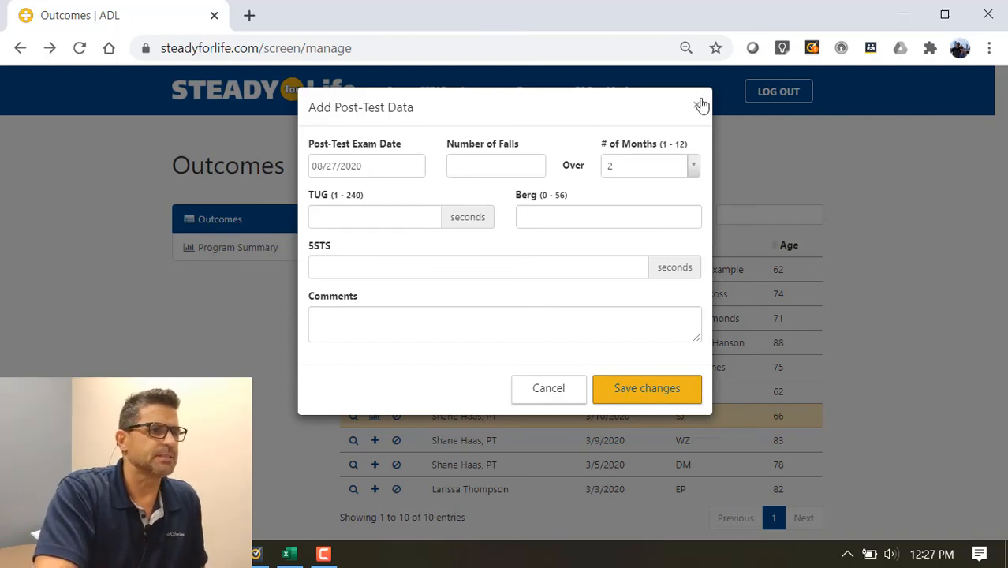
{"action": "left_click", "coordinate": [698, 105]}
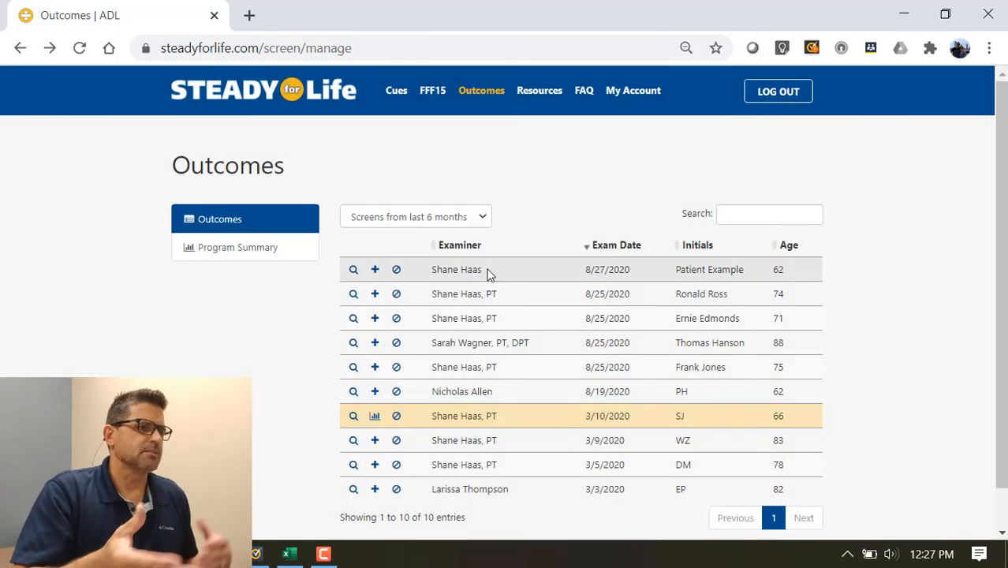